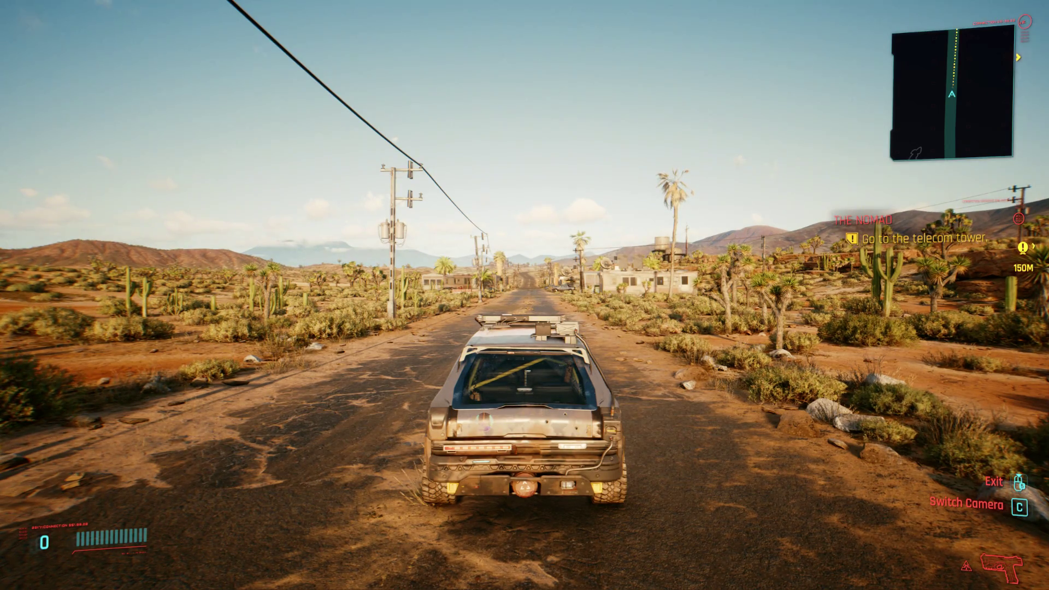
Step: Drive the car along the desert road into Yucca, braking through a hard right turn
key("w")
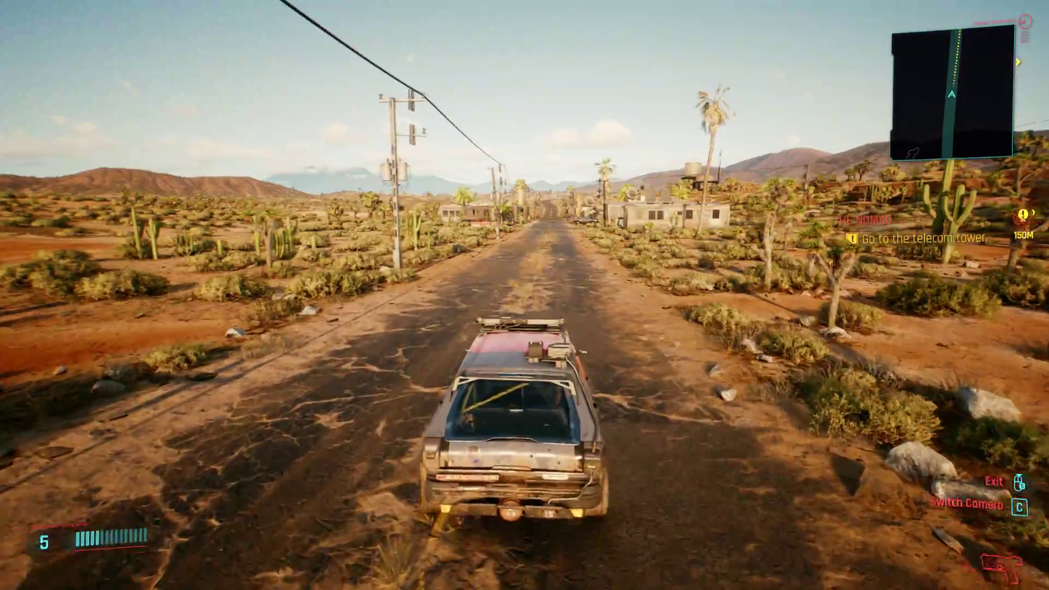
key("w")
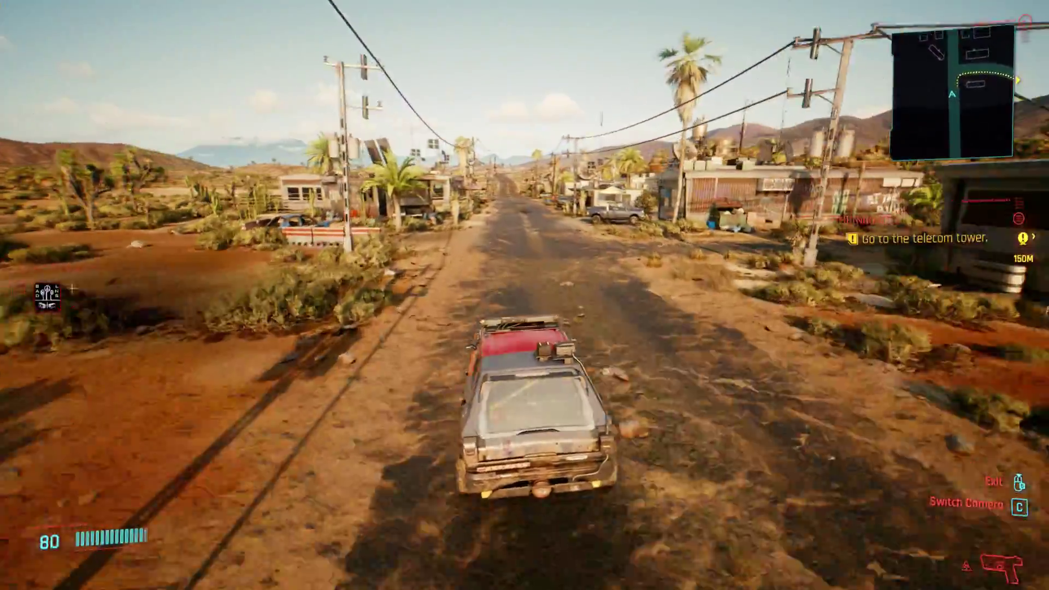
key("d")
key("space")
Step: Turn left onto the dirt road and drive up to the telecom tower's fenced gate
key("a")
key("w")
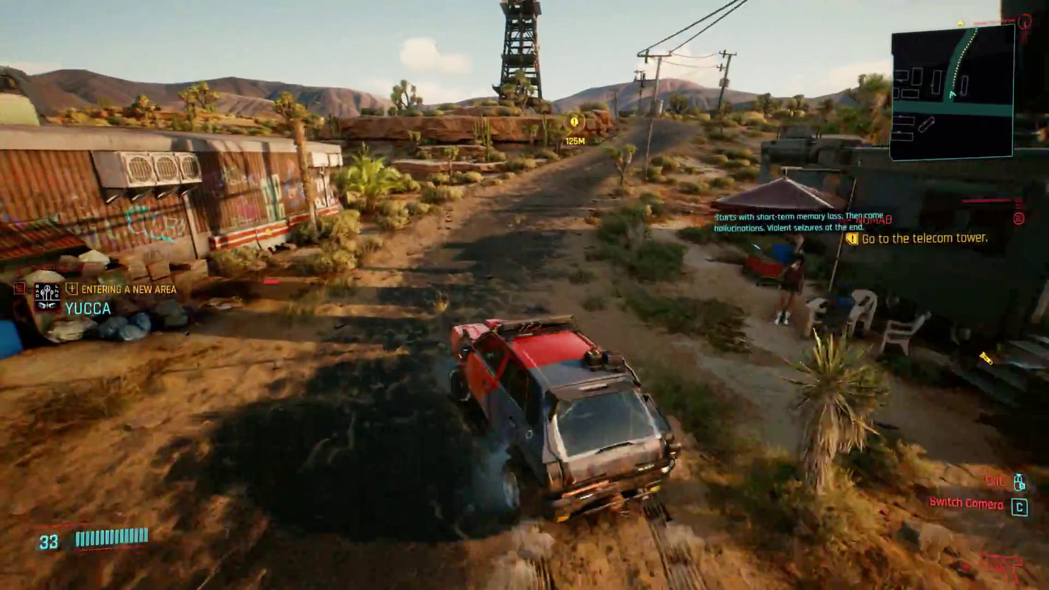
key("w")
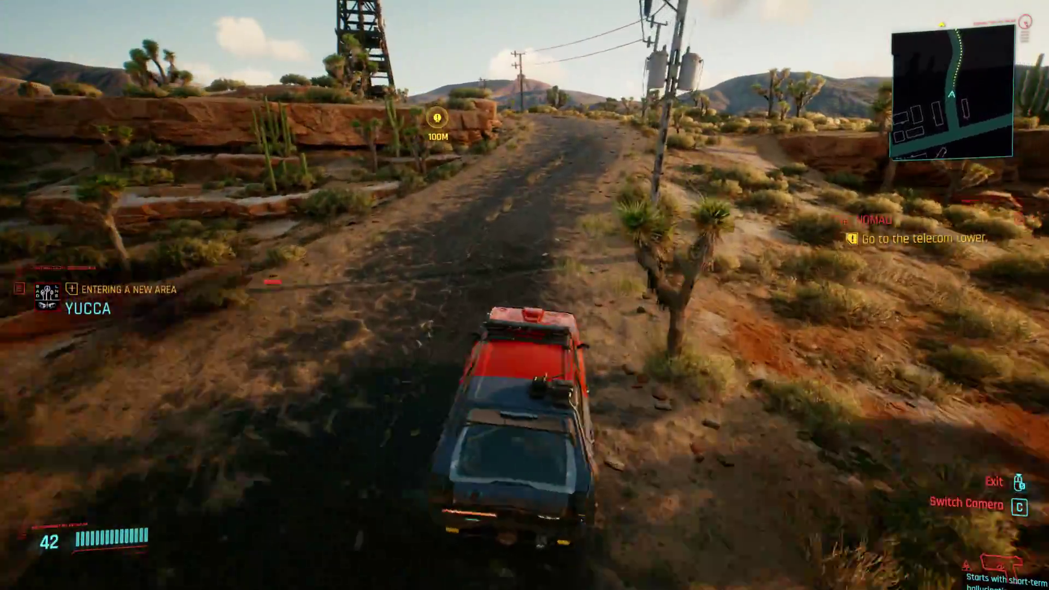
key("w")
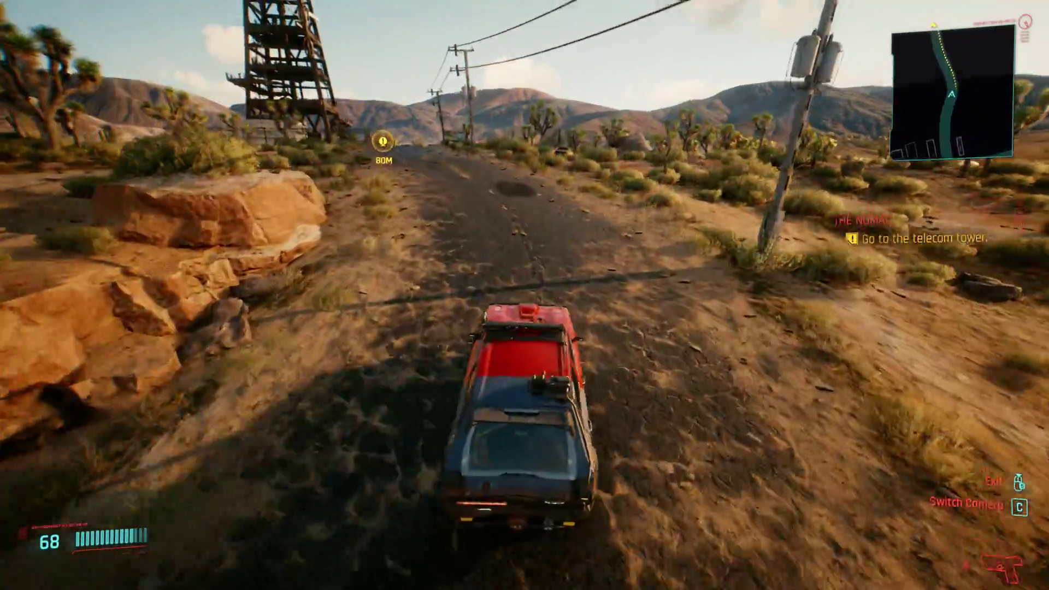
key("w")
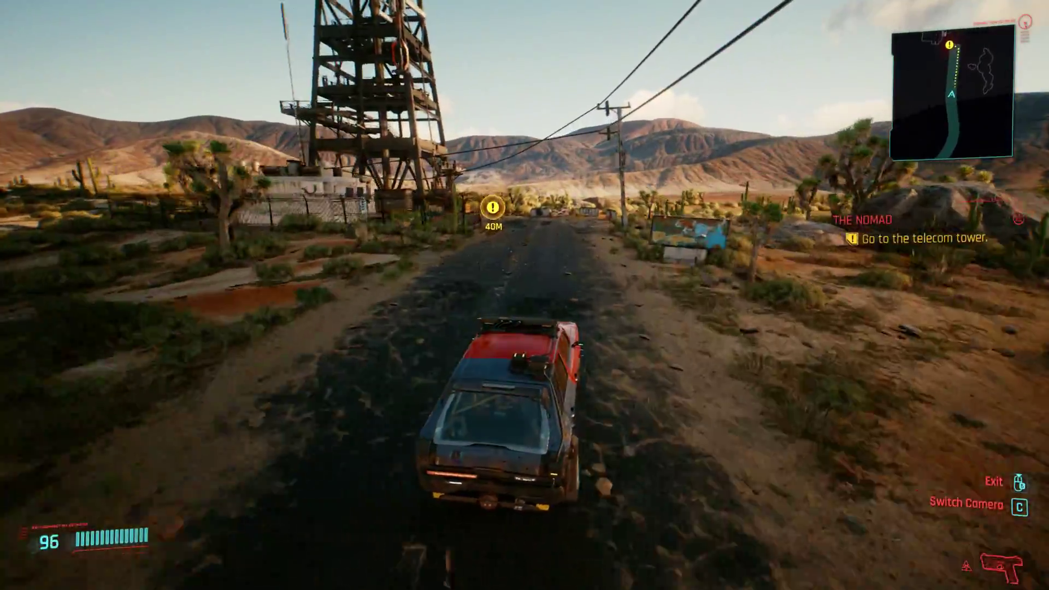
key("s")
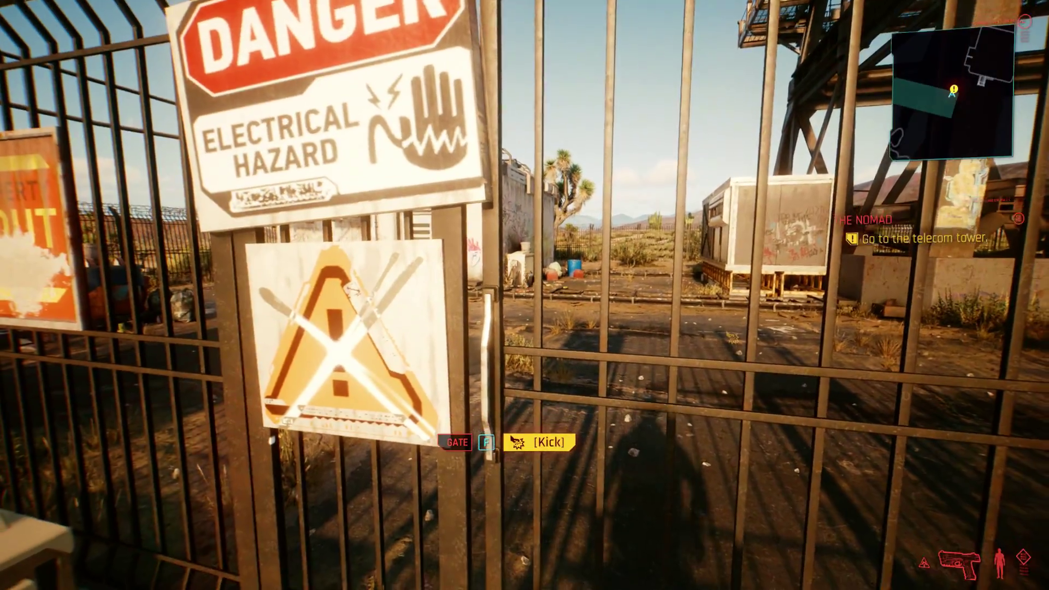
Step: Pause the game and confirm Quit Game to return to the GOG Galaxy library
key("Escape")
left_click(167, 453)
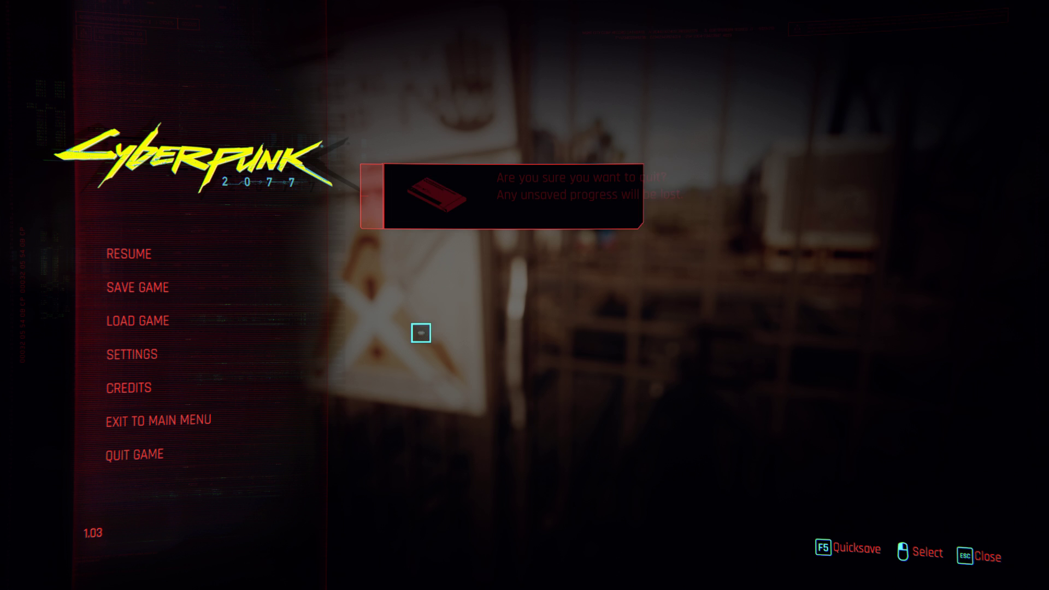
left_click(549, 254)
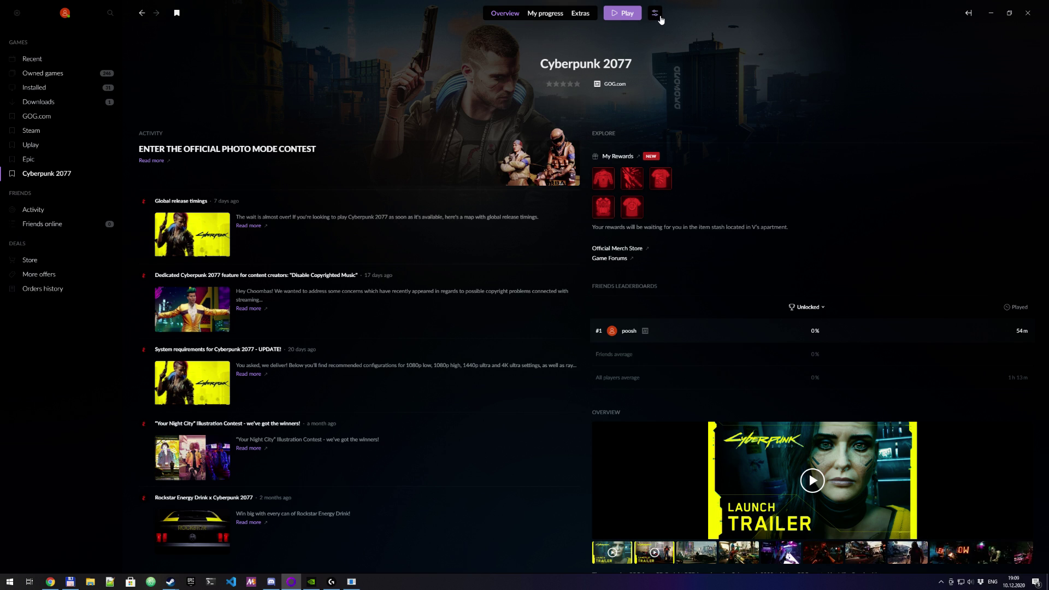
Step: Use Manage installation > Show folder to open C:\Games\Cyberpunk 2077 in File Explorer
left_click(655, 13)
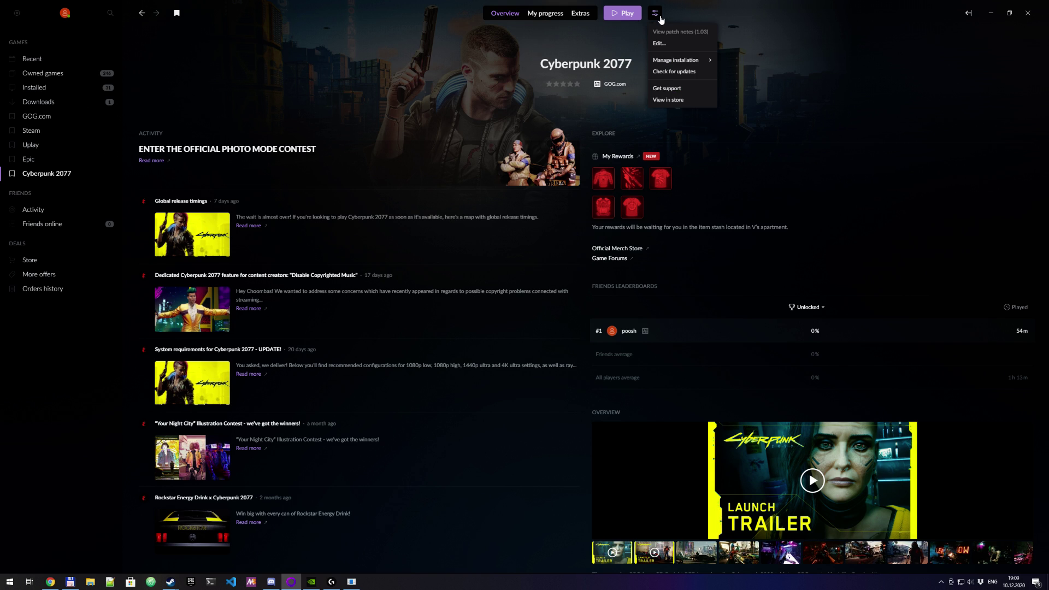
mouse_move(686, 60)
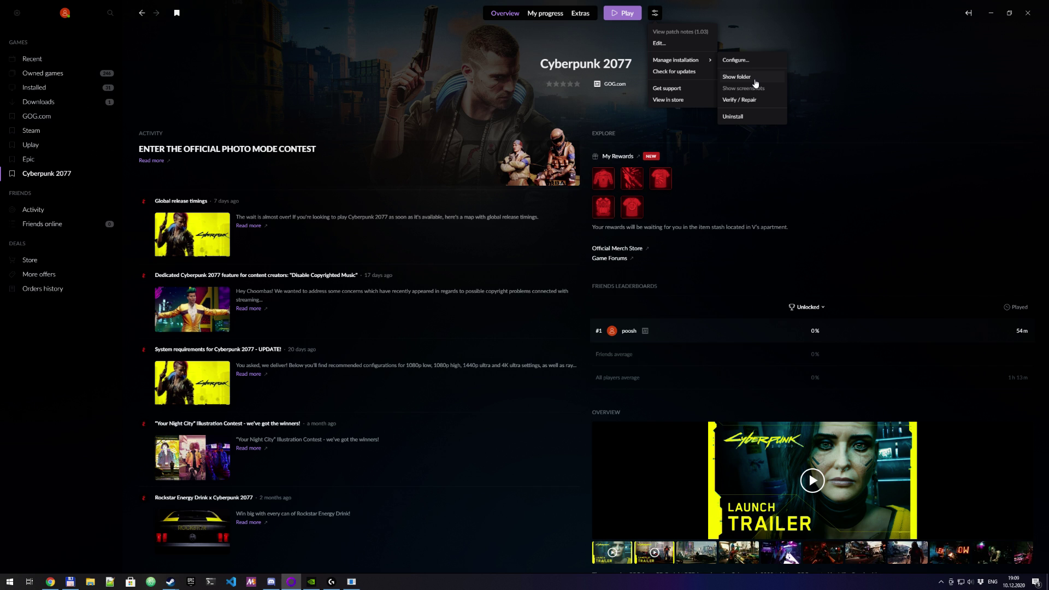
left_click(755, 81)
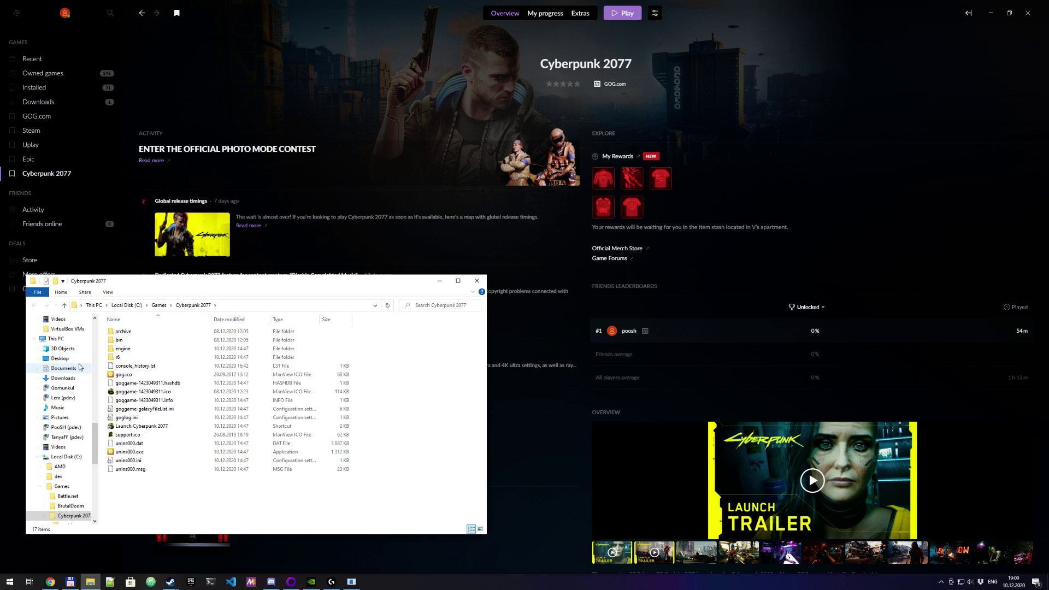
Step: Browse into r6\config and select inputUserMappings.xml
double_click(118, 358)
double_click(126, 340)
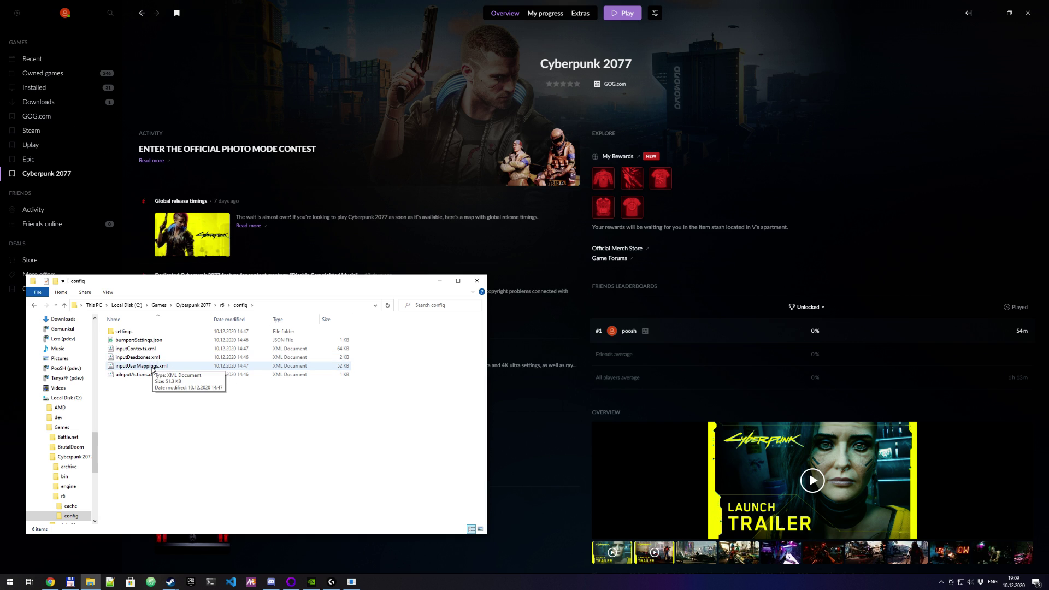
left_click(156, 367)
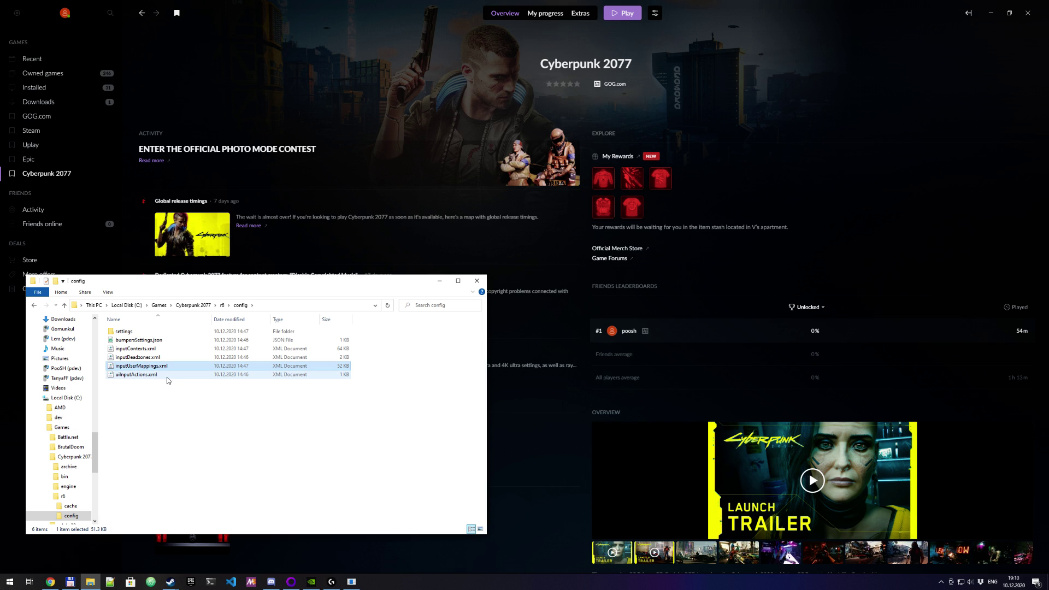
Step: Copy and paste the file as a backup, then bring up the original's context menu
right_click(165, 366)
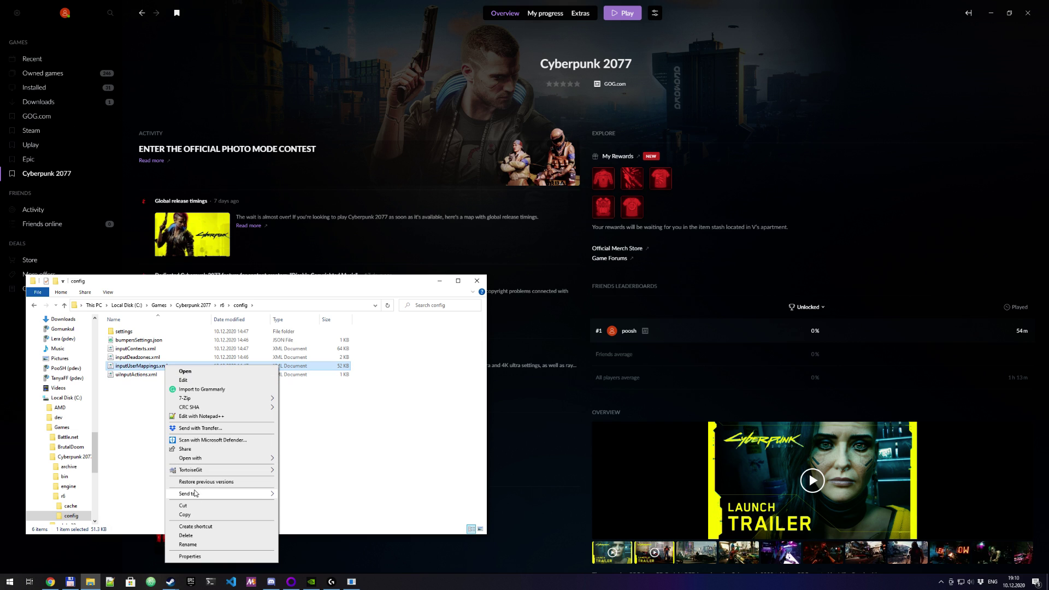
left_click(185, 514)
right_click(172, 423)
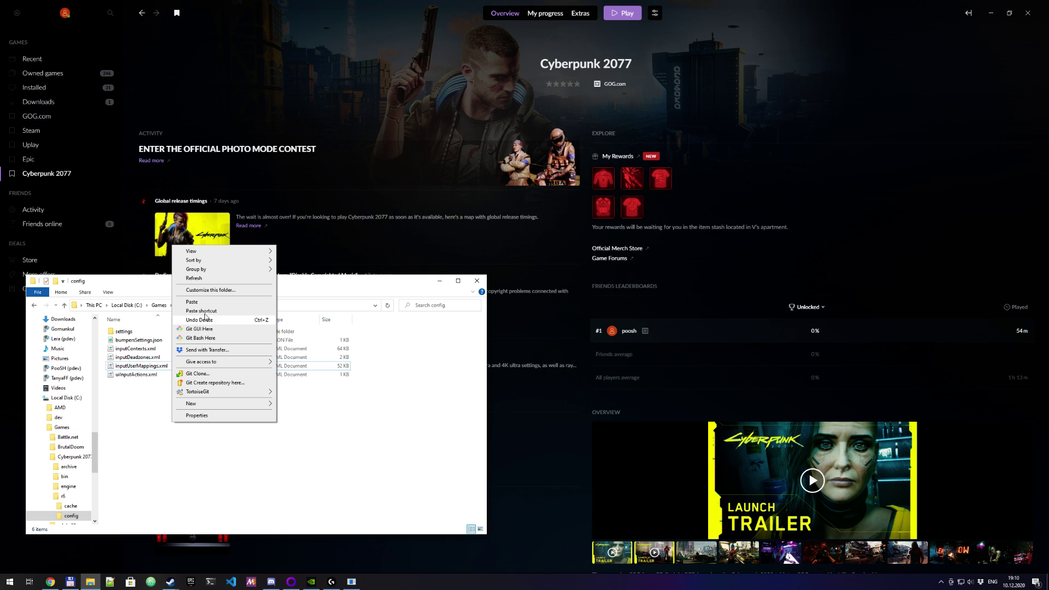
left_click(192, 302)
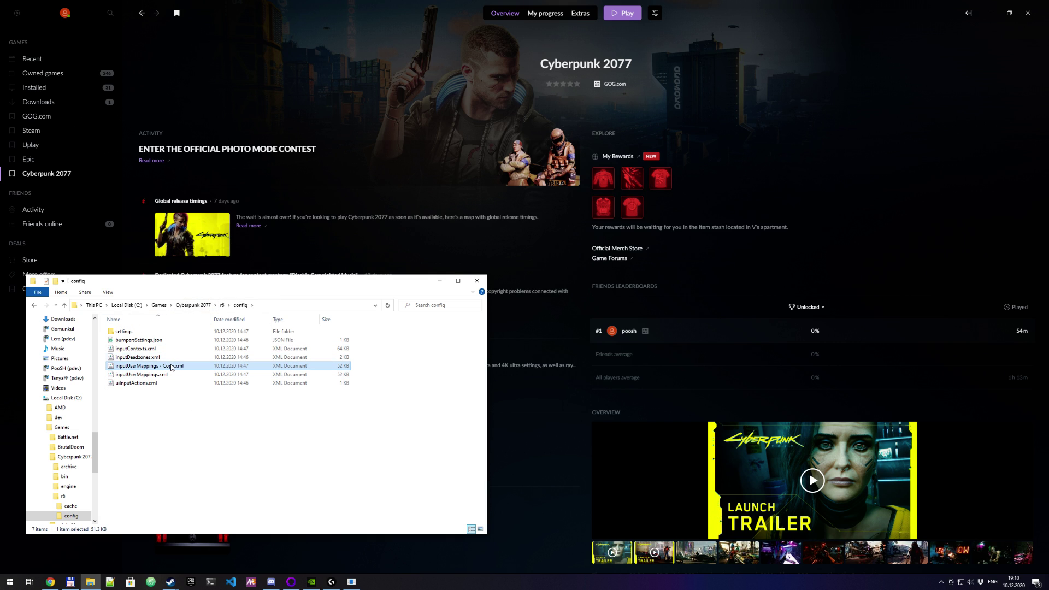
left_click(162, 376)
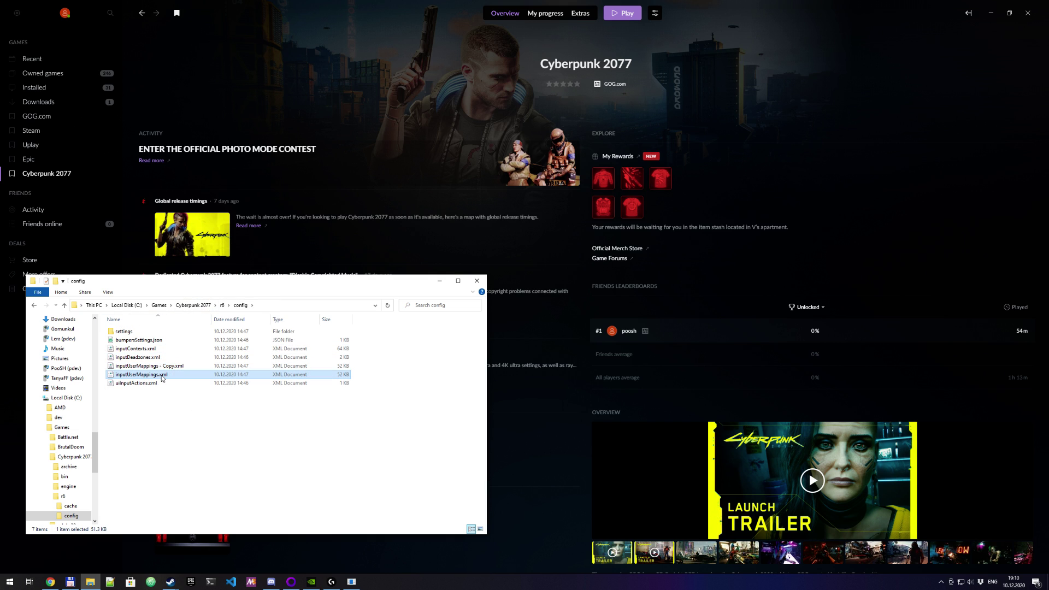
right_click(162, 376)
Step: Open inputUserMappings.xml in Notepad++ and search for 'steer' to find the steering mapping
left_click(191, 427)
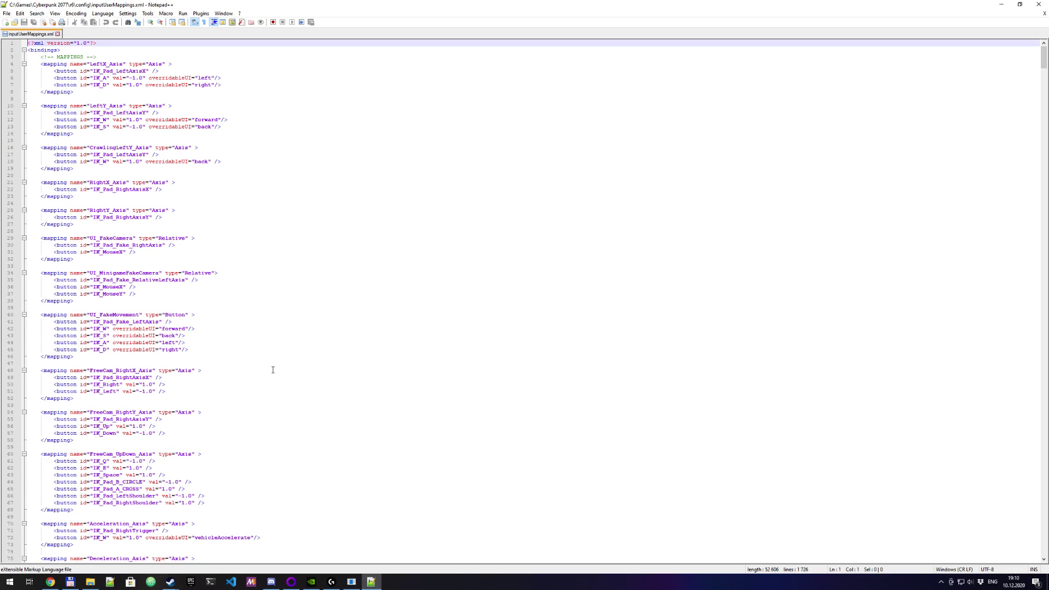
left_click(190, 218)
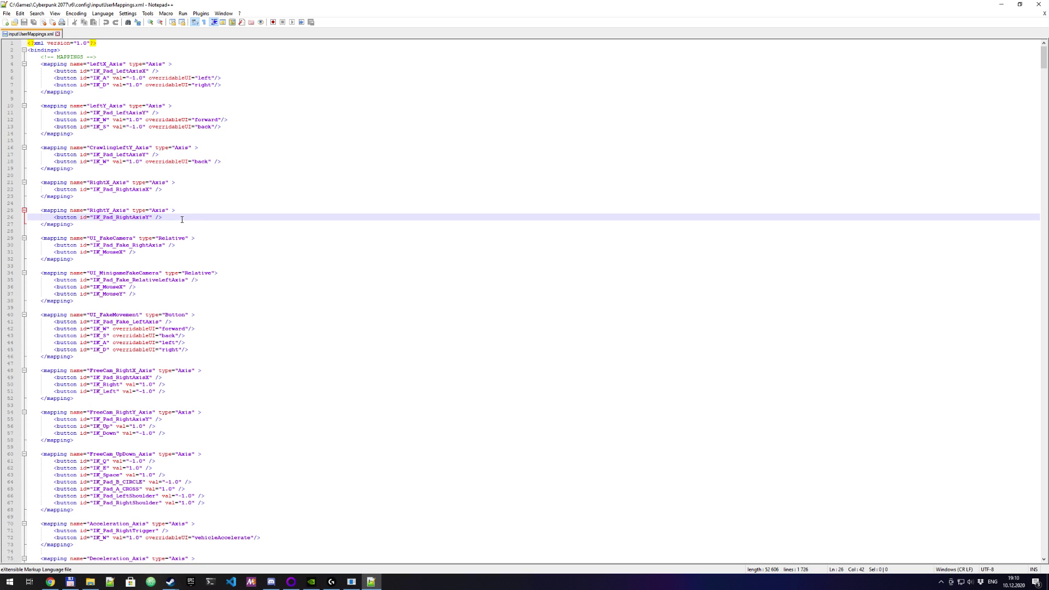
key("ctrl+f")
type("s")
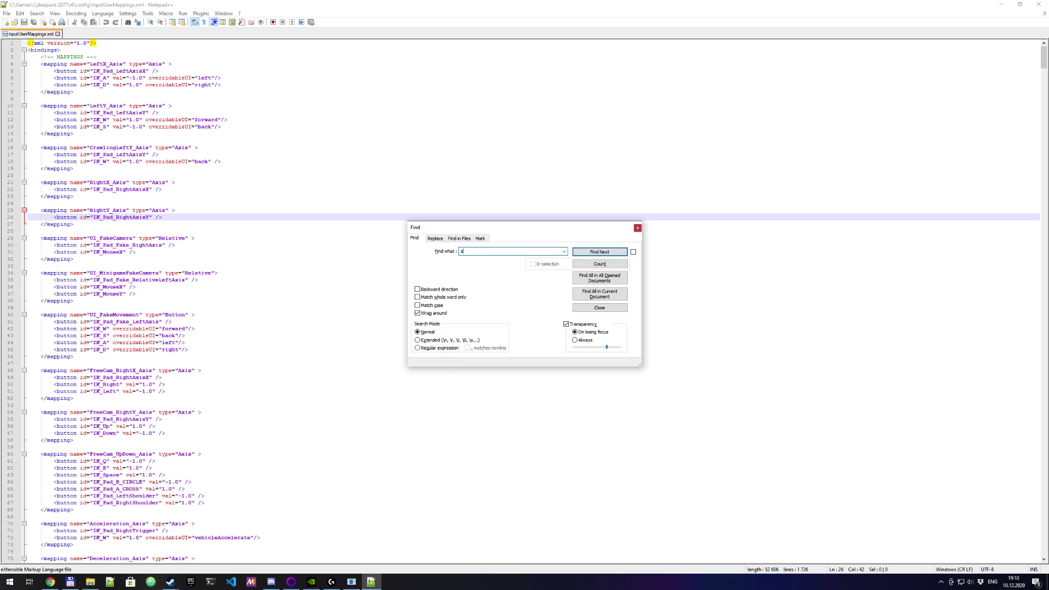
type("teer")
key("Return")
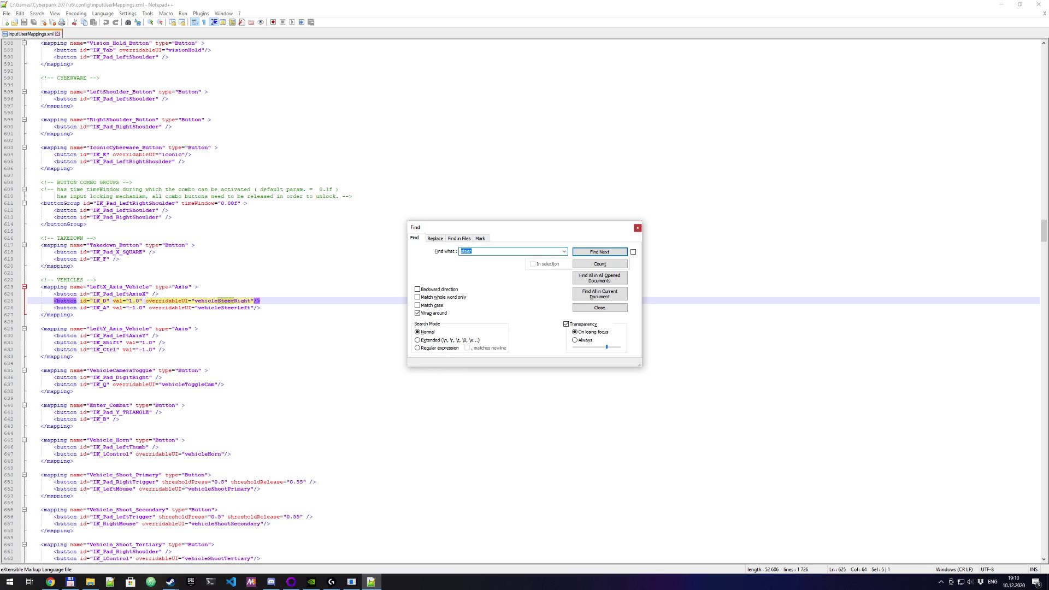
key("Escape")
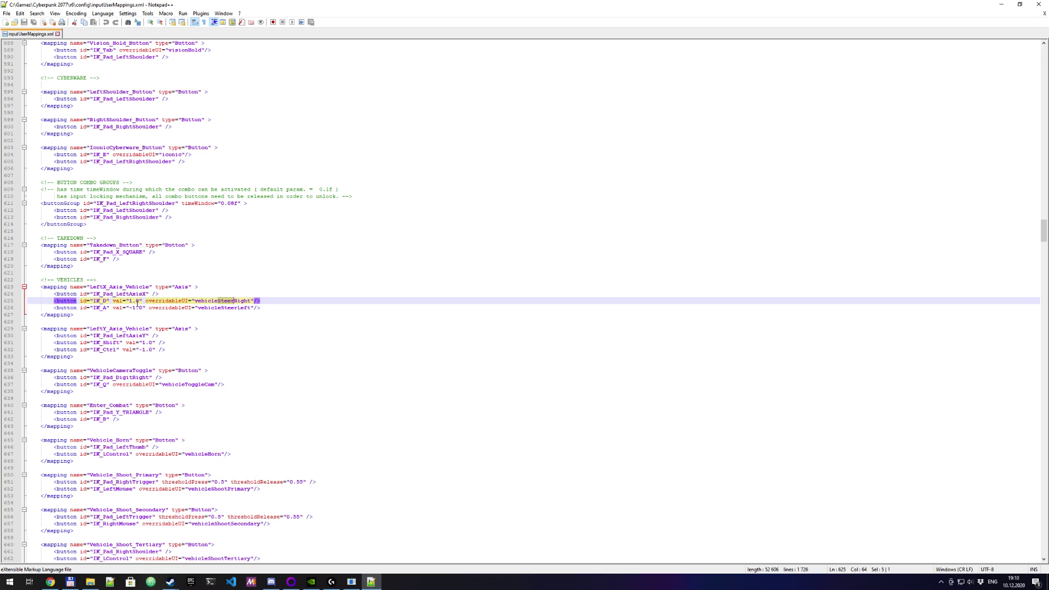
Step: Change the IK_D steering value to 0.7 and IK_A to -0.7 on lines 625-626
left_click_drag(129, 301, 140, 301)
key("Left")
key("shift+Right")
key("shift+Right")
key("shift+Right")
left_click(137, 301)
key("shift+Right")
key("shift+Right")
key("shift+Right")
type("0.7")
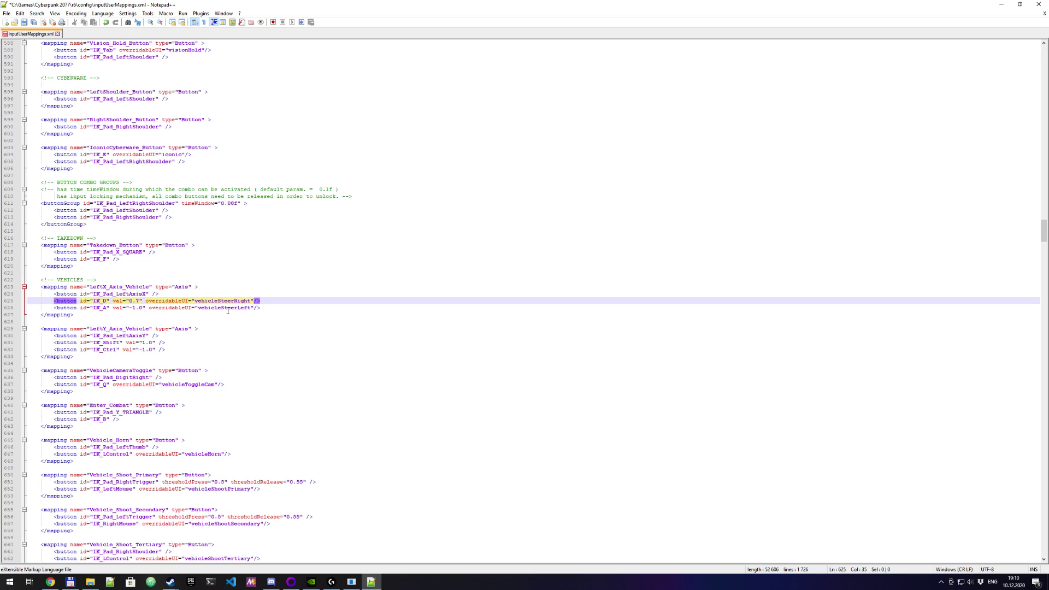
key("Down")
key("shift+Right")
key("shift+Right")
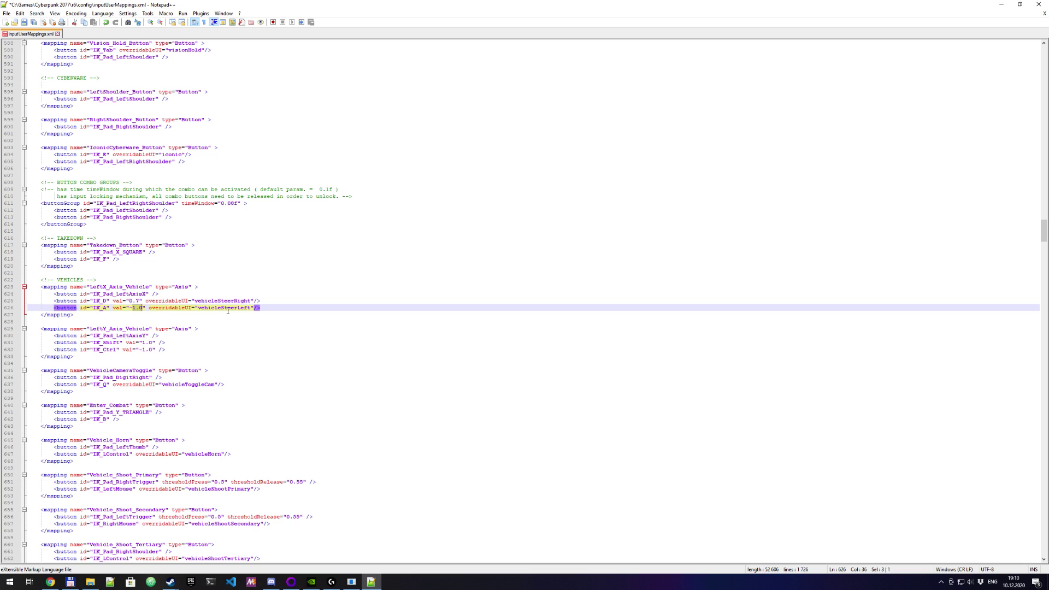
type("0.")
type("7")
left_click_drag(130, 301, 141, 301)
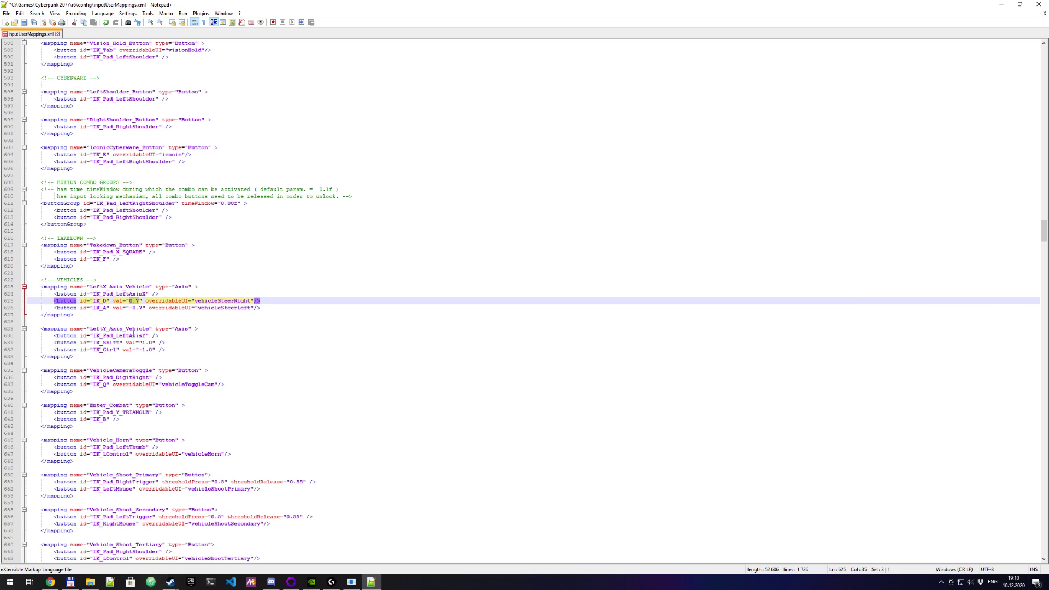
Step: Save the steering edit and Find All occurrences of "IK_F in the document, giving 20 hits
key("ctrl+s")
key("ctrl+f")
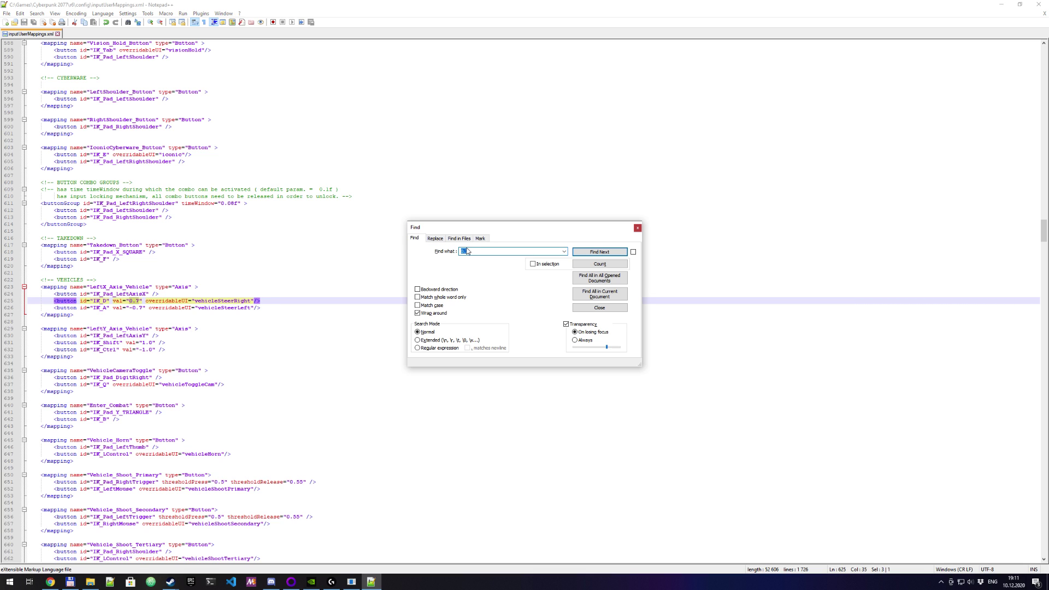
type("ID")
key("Return")
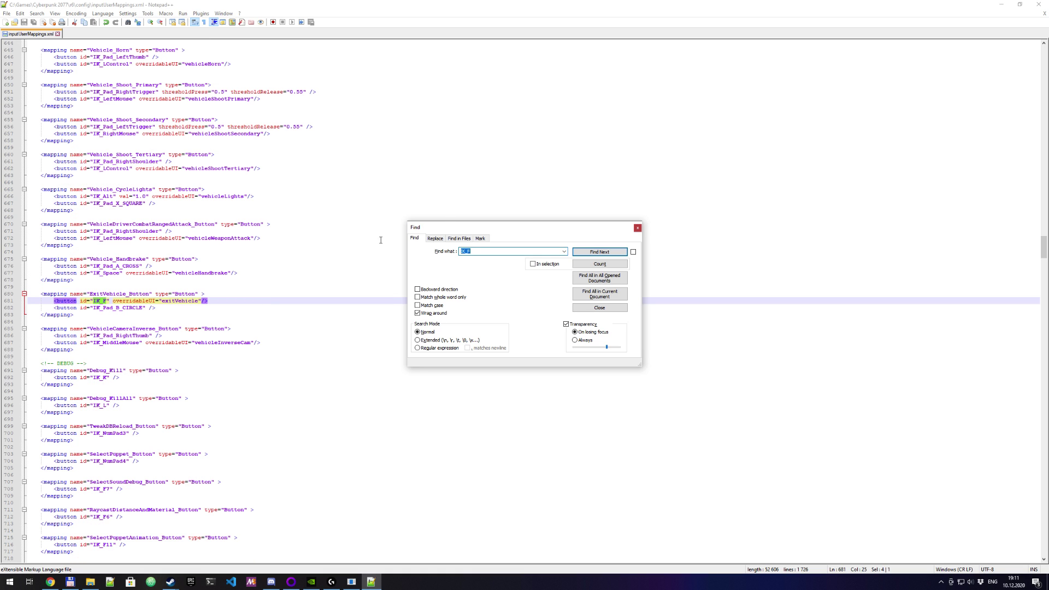
left_click(486, 253)
type("\"")
left_click(617, 295)
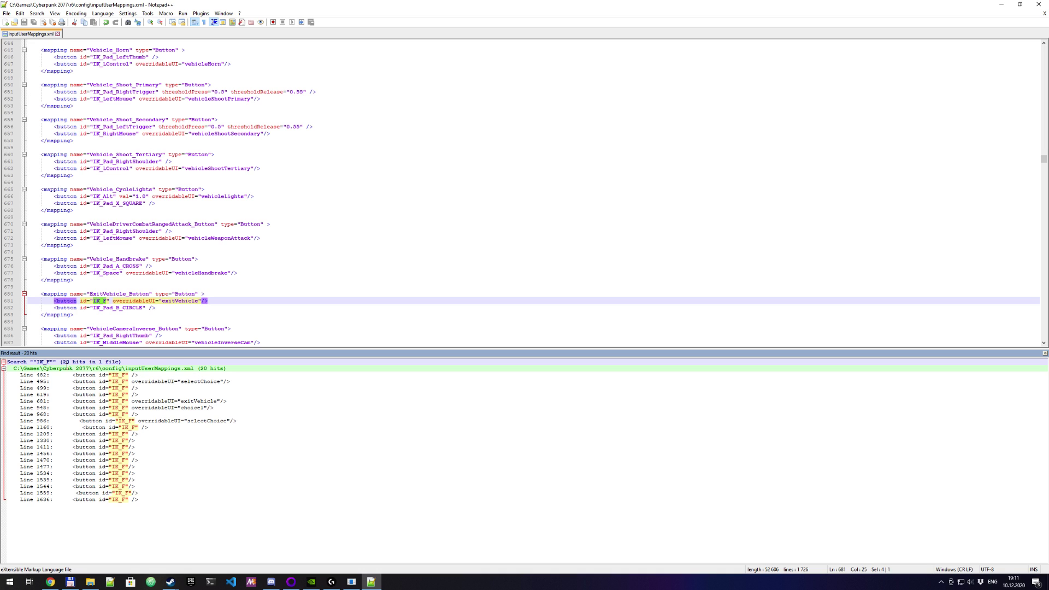
Step: Inspect the IK_F hits on lines 482, 495 and 948, then select "IK_F" on line 482
left_click_drag(61, 361, 86, 361)
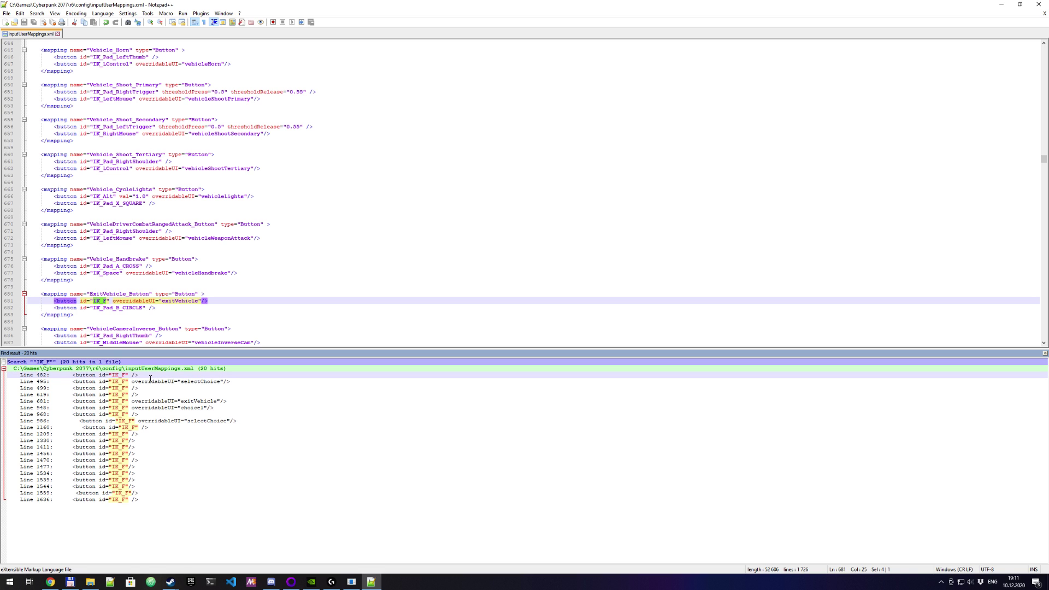
double_click(139, 375)
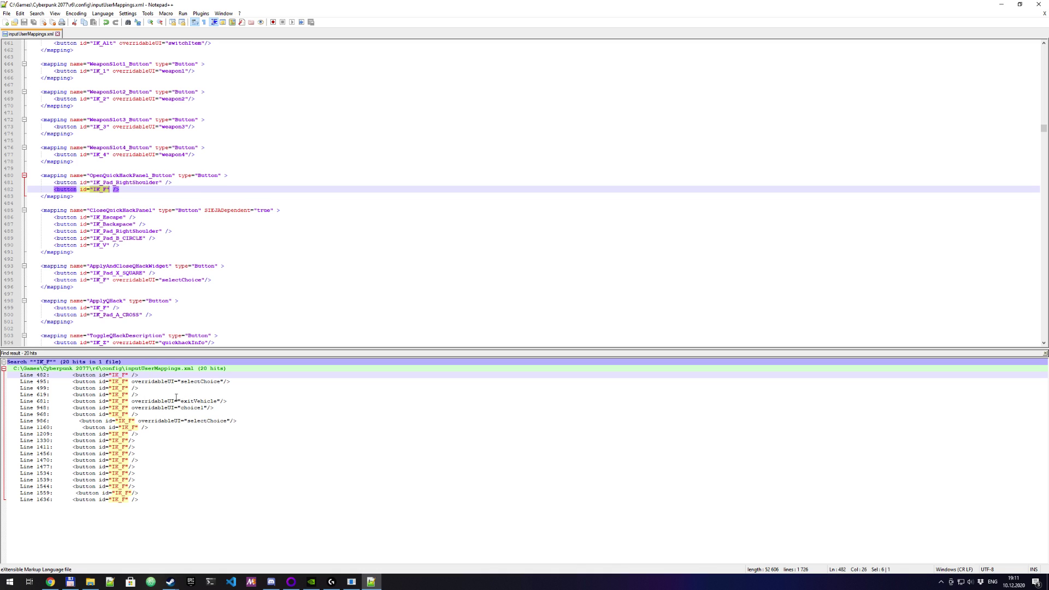
left_click_drag(132, 381, 224, 381)
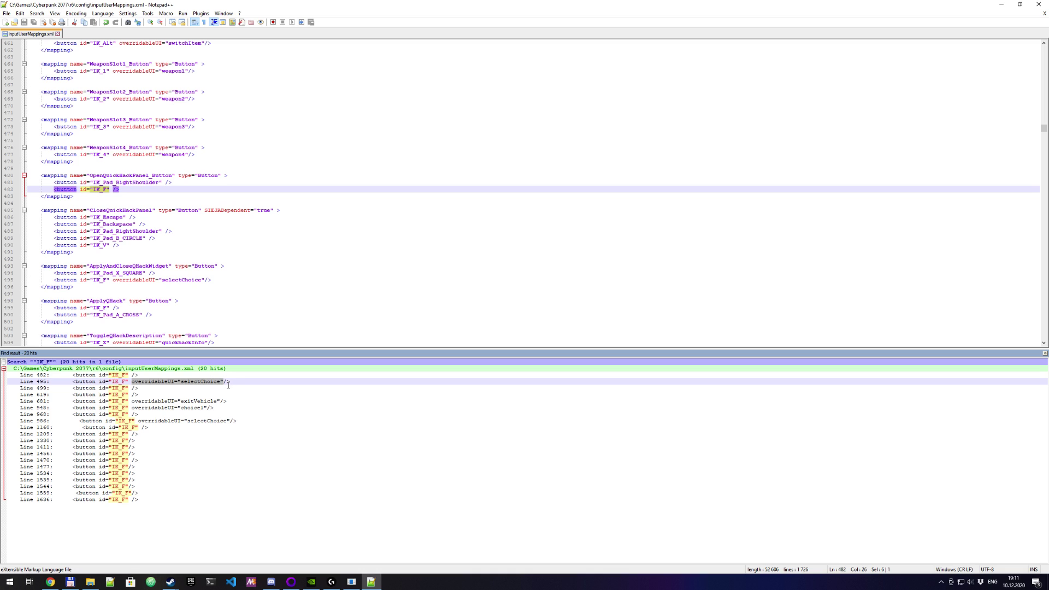
mouse_move(133, 404)
left_mouse_down()
mouse_move(221, 405)
mouse_move(148, 409)
left_mouse_up()
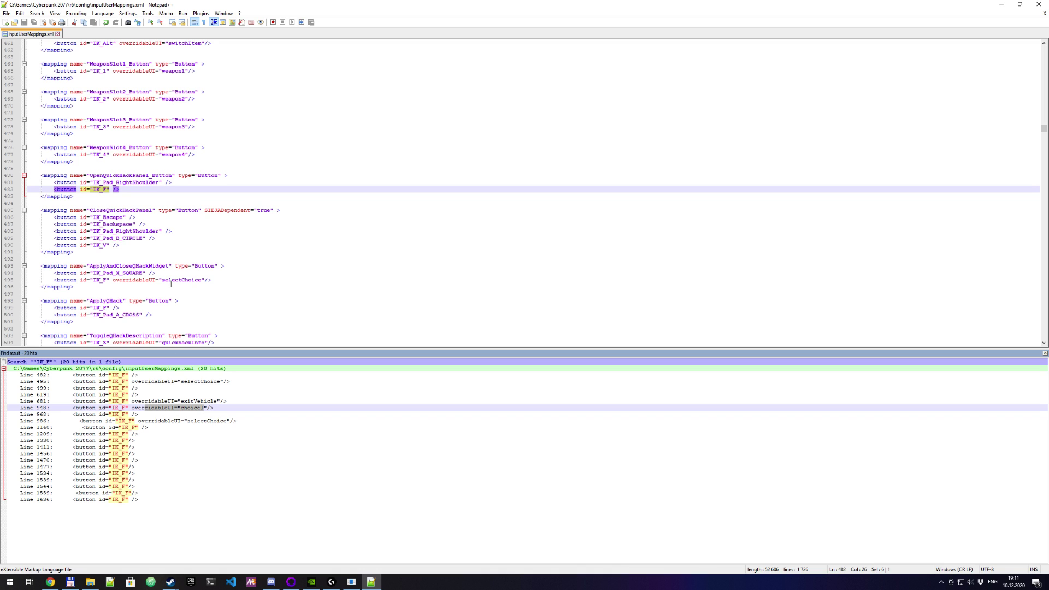
left_click(133, 190)
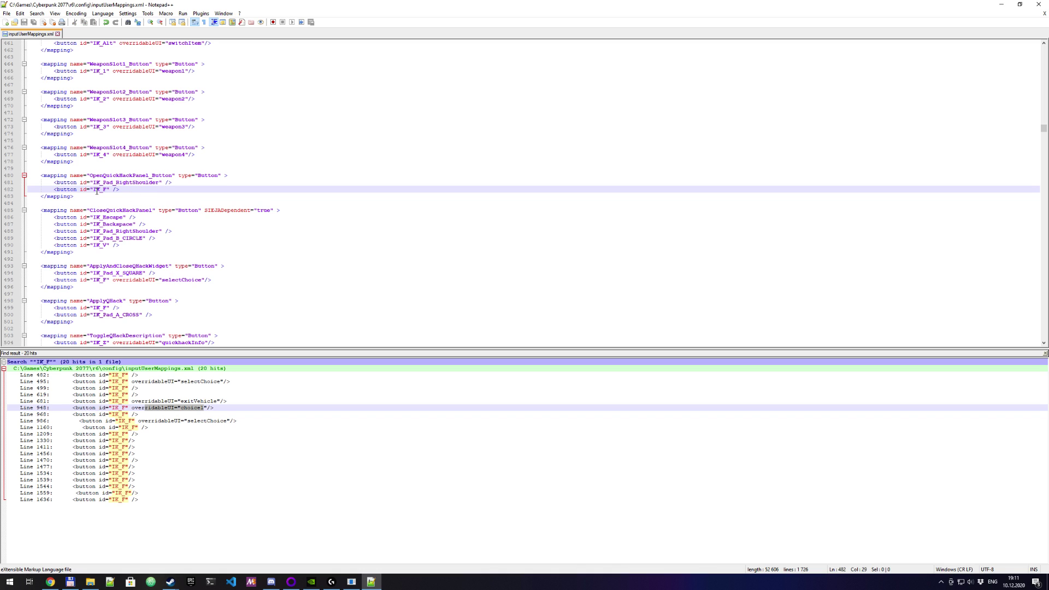
left_click_drag(92, 191, 112, 191)
Step: Replace All occurrences of "IK_F" with "IK_Mouse5"
key("ctrl+h")
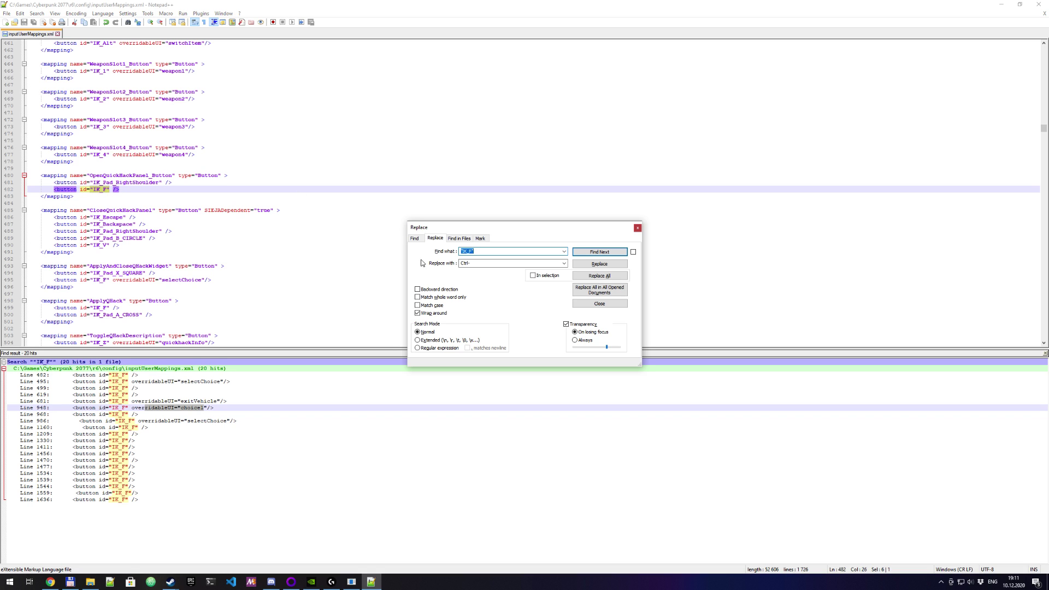
left_click(483, 255)
key("Tab")
type("\"")
type("ID")
left_click(595, 276)
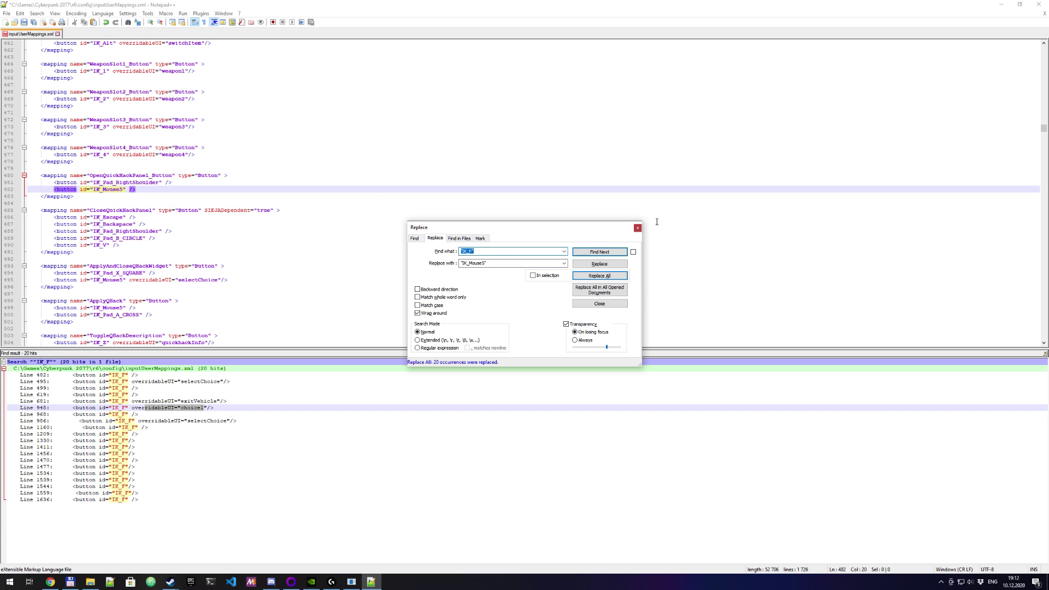
Step: Check the new IK_Mouse5 match on line 482, close the Replace dialog and save
double_click(103, 189)
left_click(637, 228)
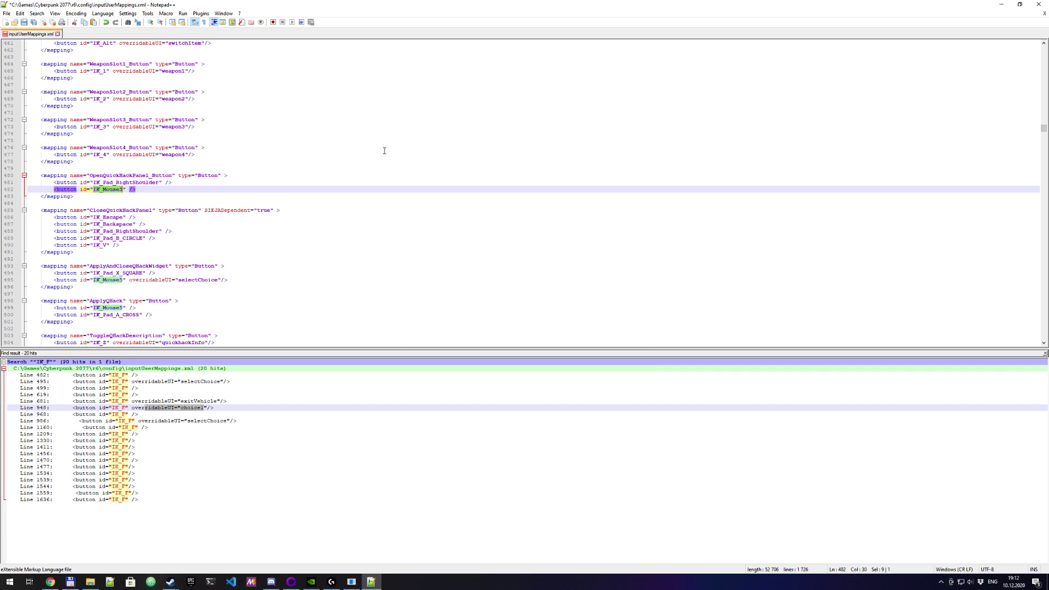
left_click(24, 23)
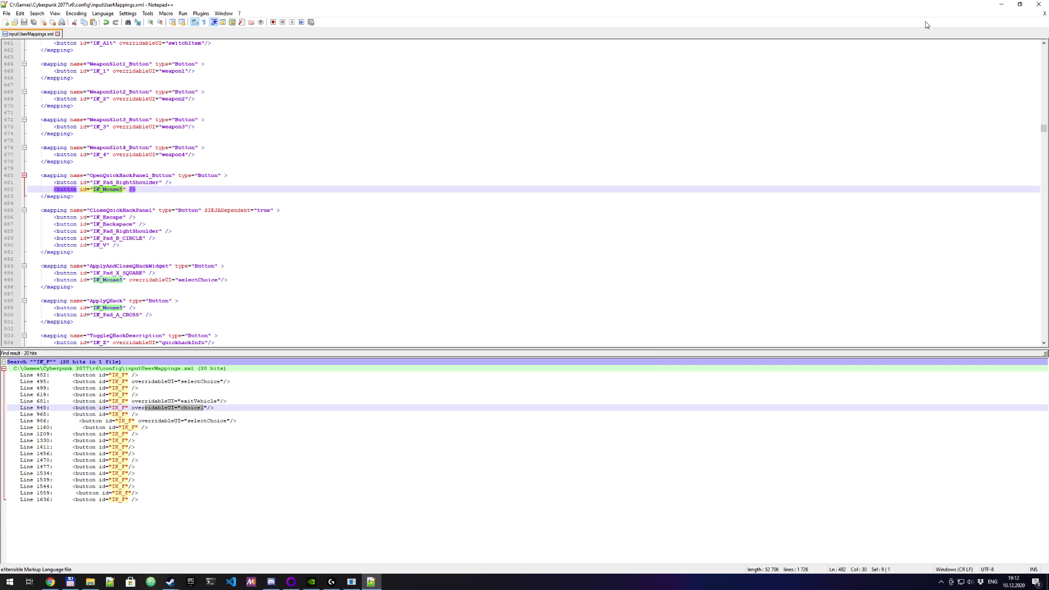
Step: Close Notepad++, mark inputUserMappings.xml Read-only in its Properties, and relaunch Cyberpunk 2077
left_click(1038, 5)
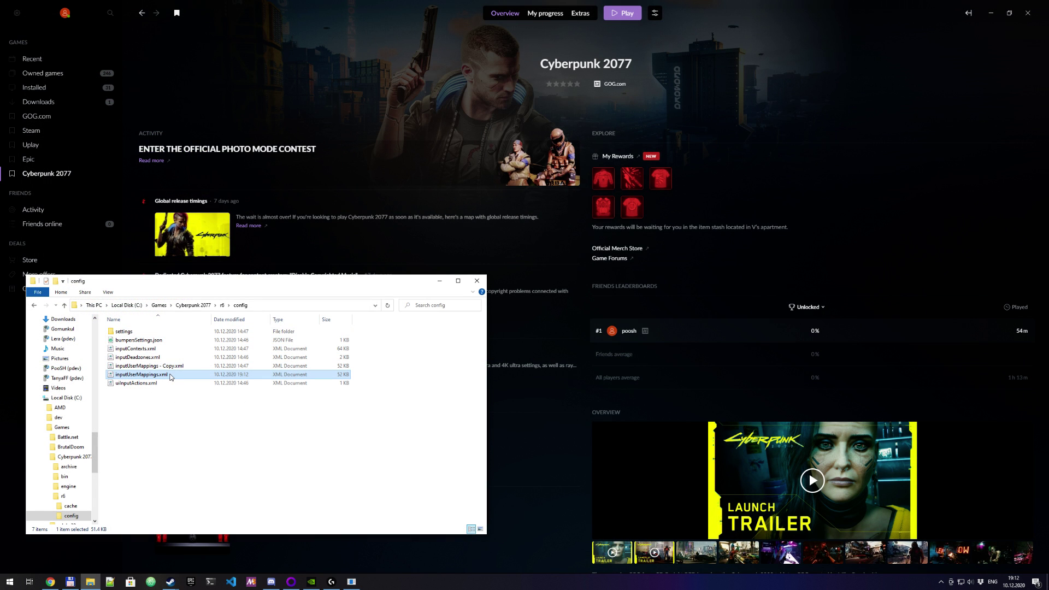
right_click(170, 374)
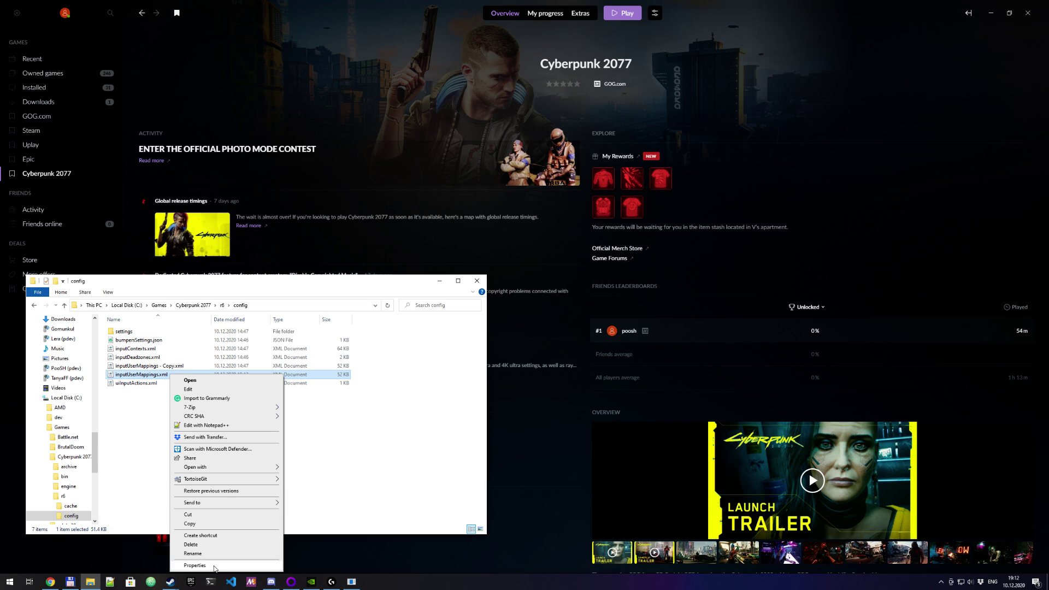
left_click(216, 565)
left_click(215, 516)
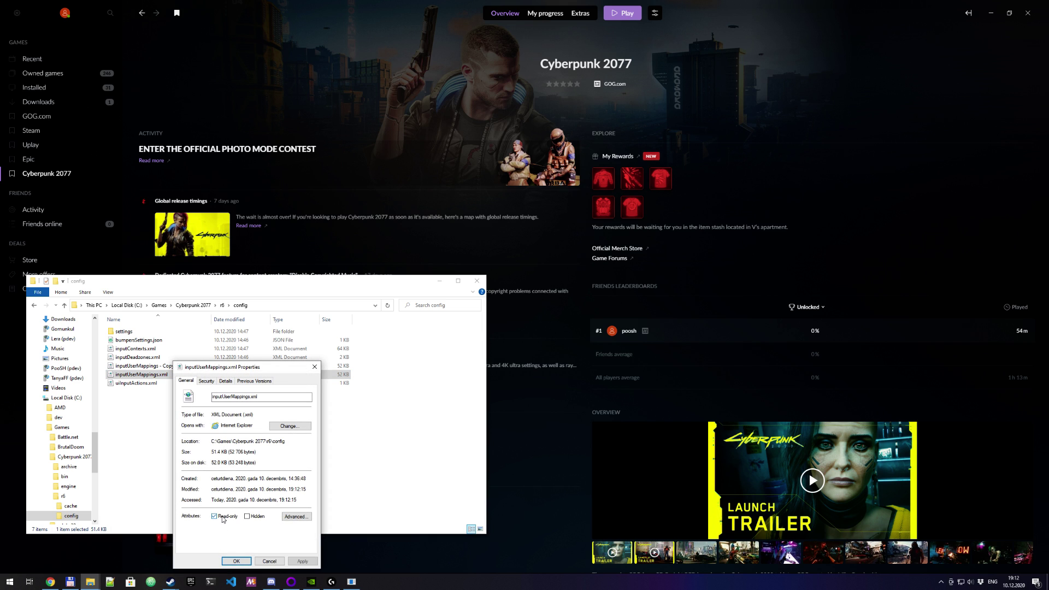
left_click(236, 561)
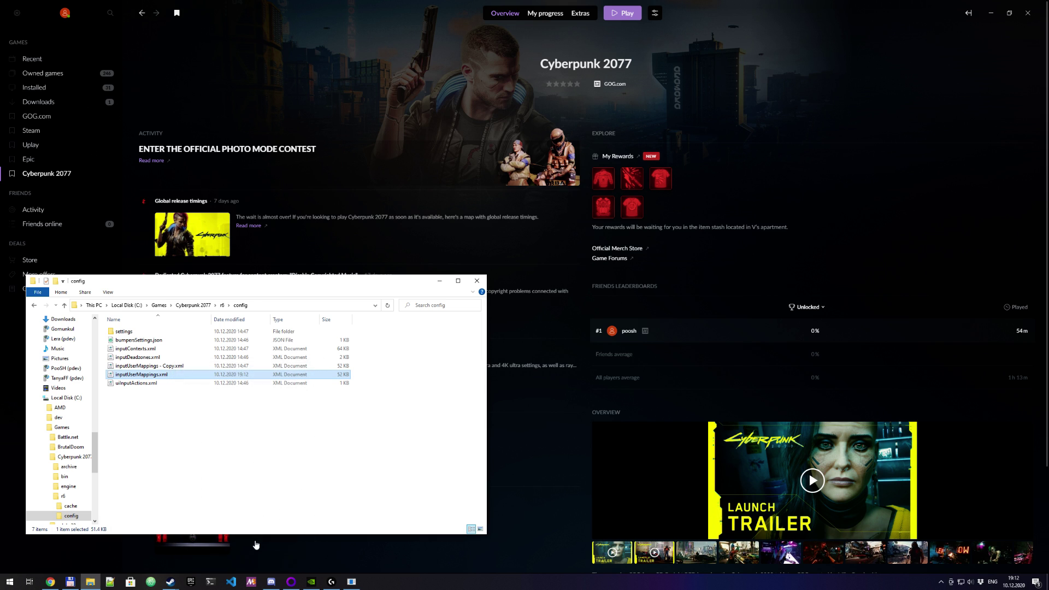
left_click(635, 16)
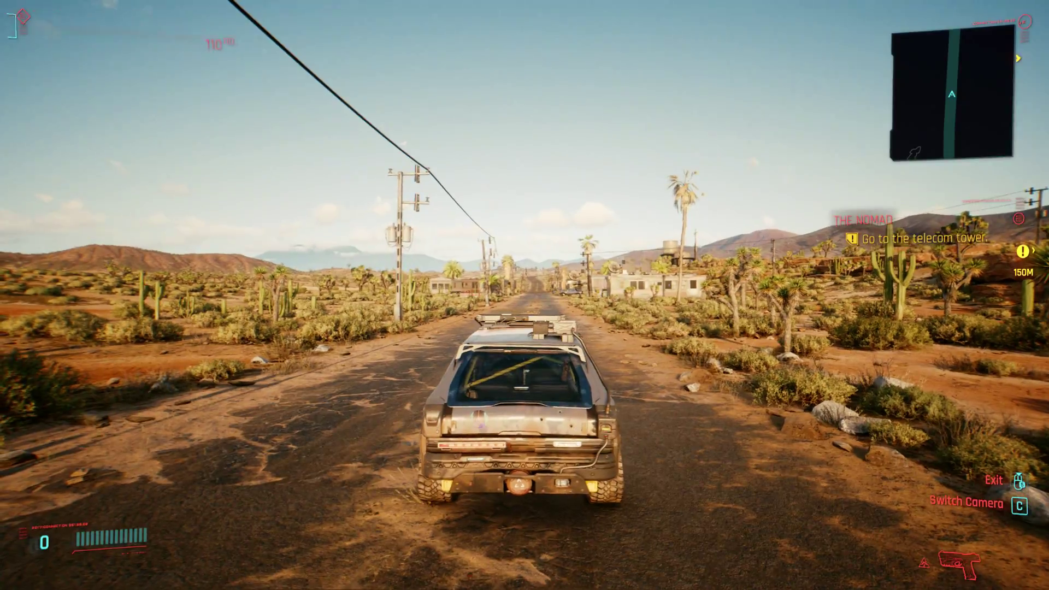
Step: Test-drive through Yucca, turning right then left onto the tower road to within 25M of the tower
key("w")
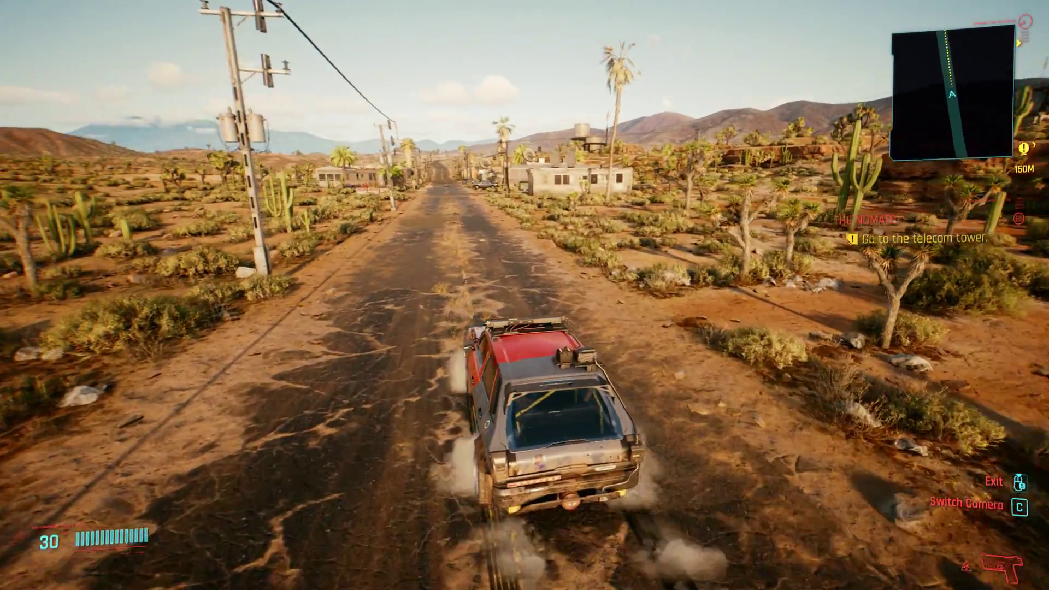
key("w")
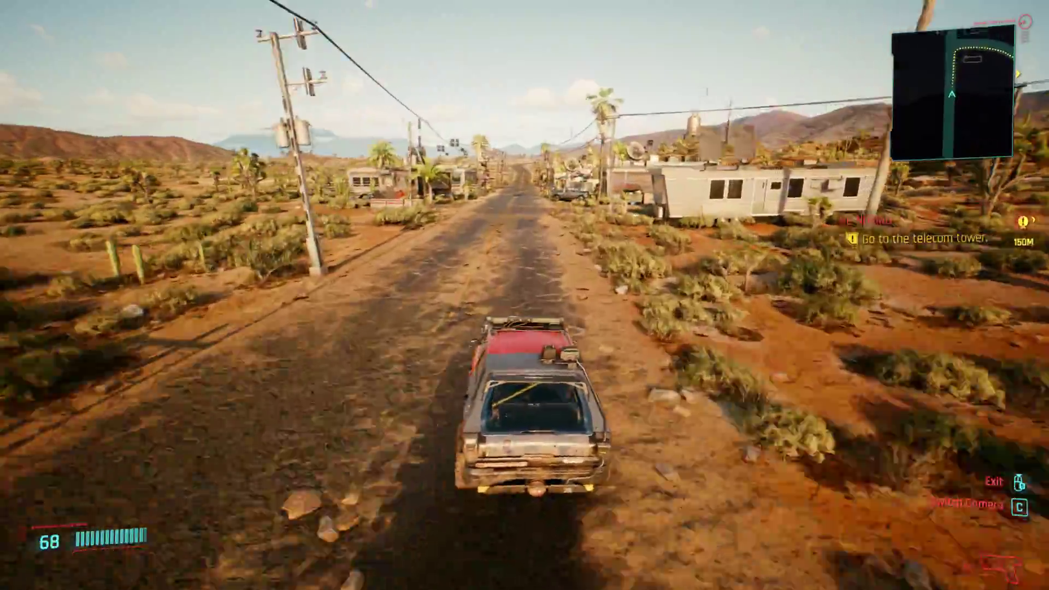
key("d")
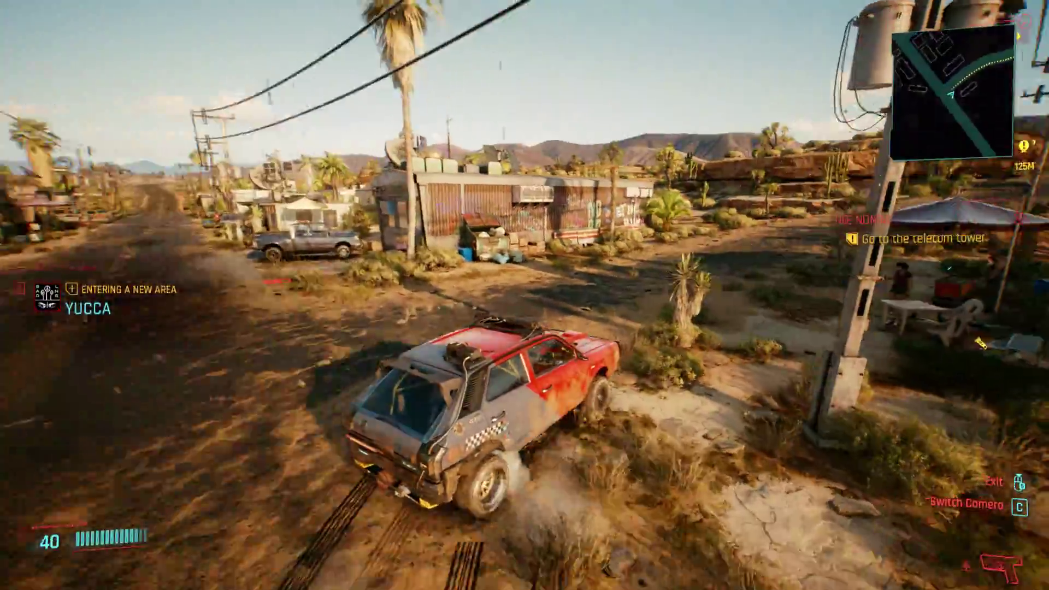
key("w")
key("w")
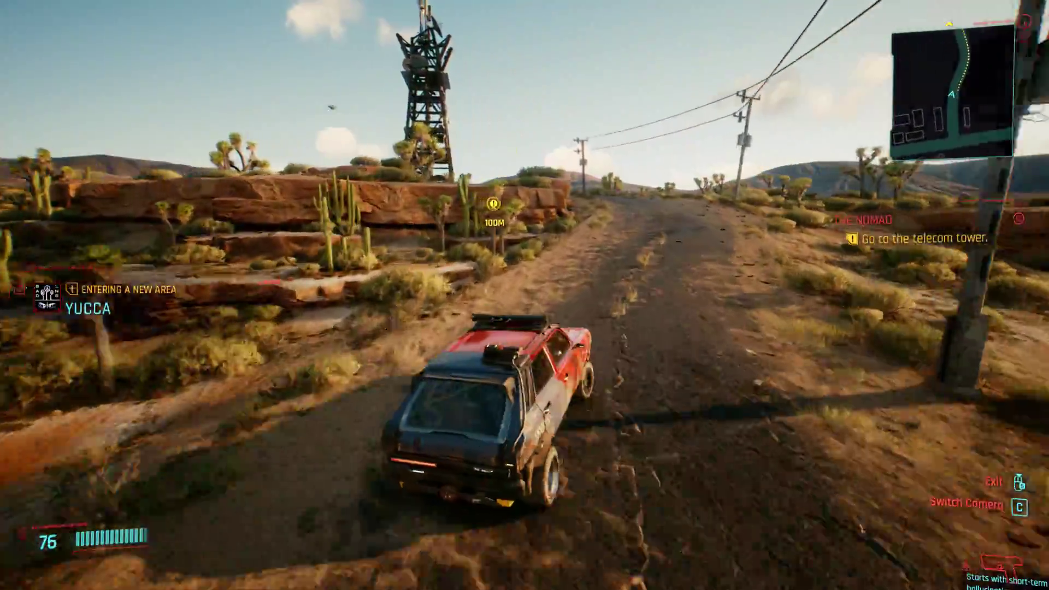
key("a")
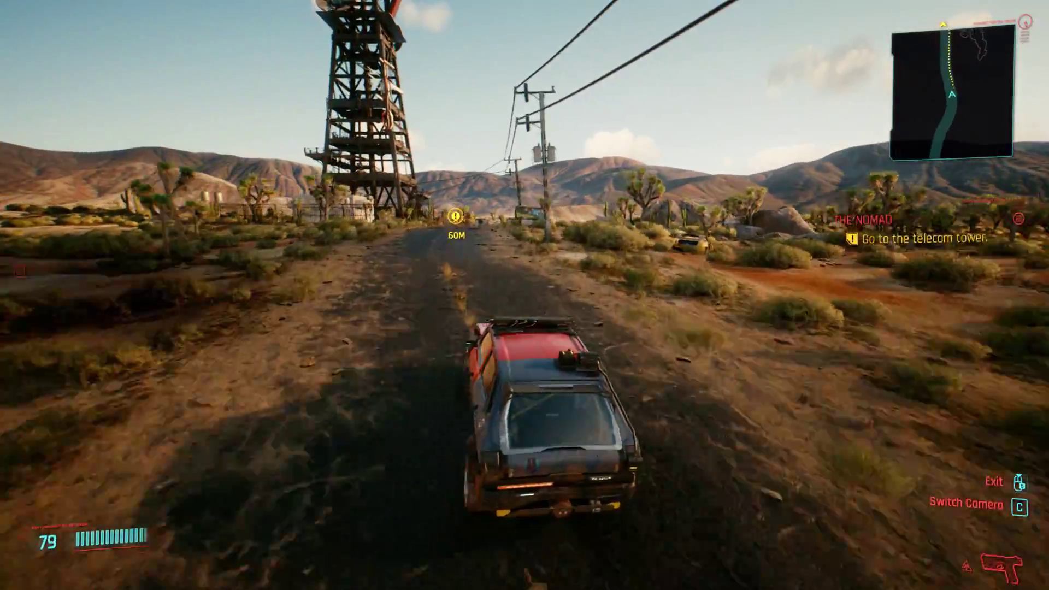
key("w")
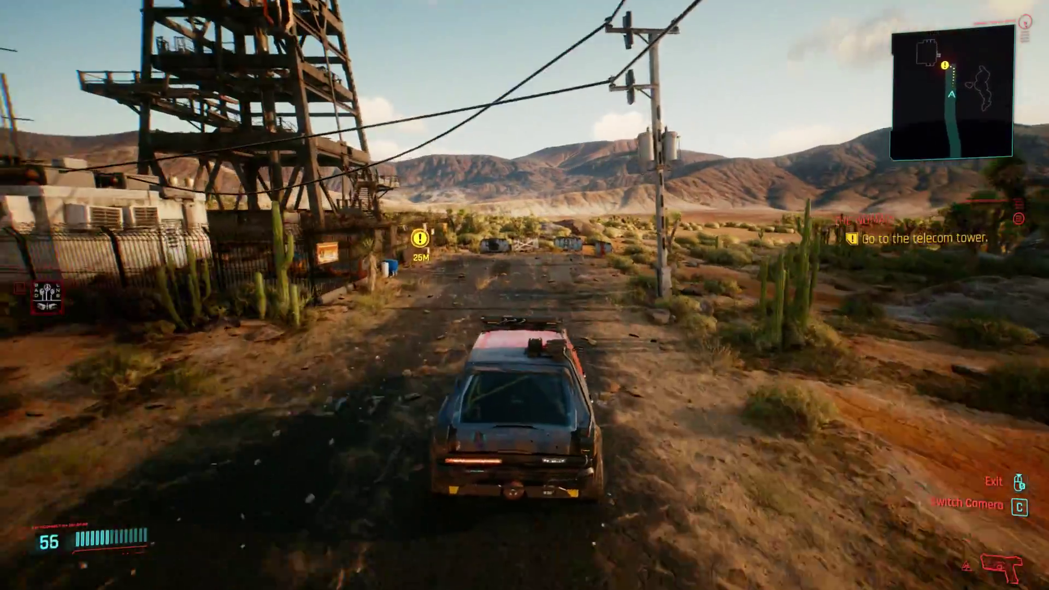